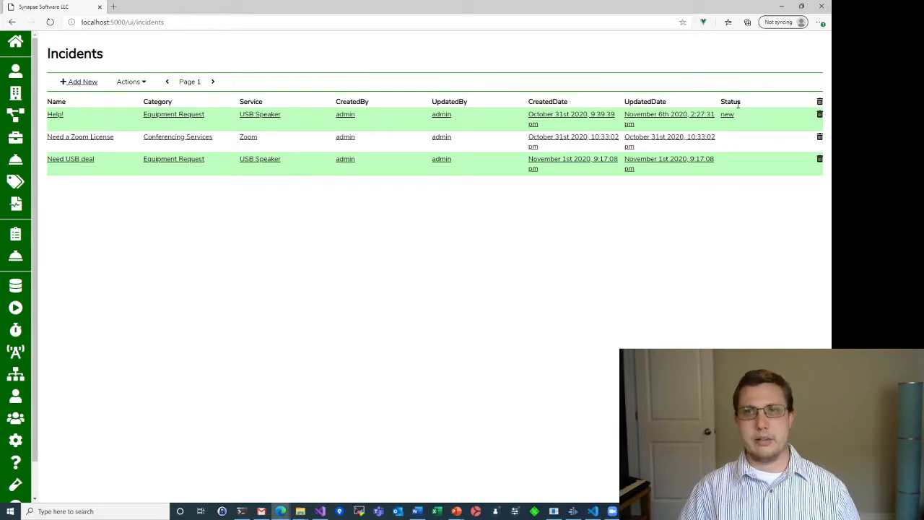
Open the schema of the incidents collection and inspect the status field's enum values without changing them
{"action": "left_click", "coordinate": [15, 287]}
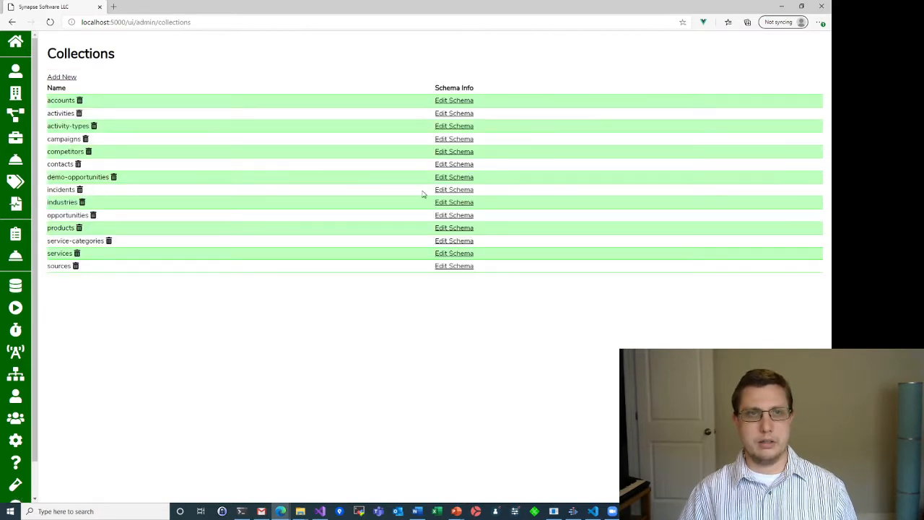
{"action": "left_click", "coordinate": [455, 190]}
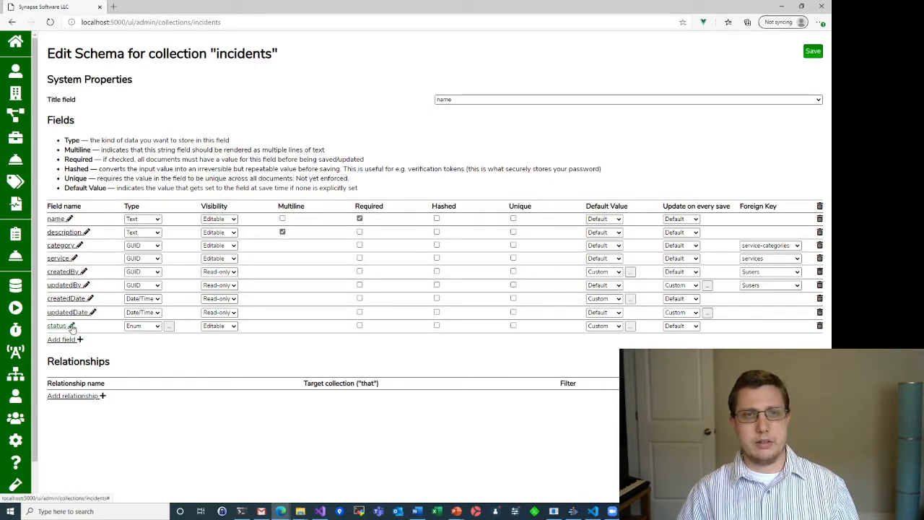
{"action": "left_click", "coordinate": [168, 327]}
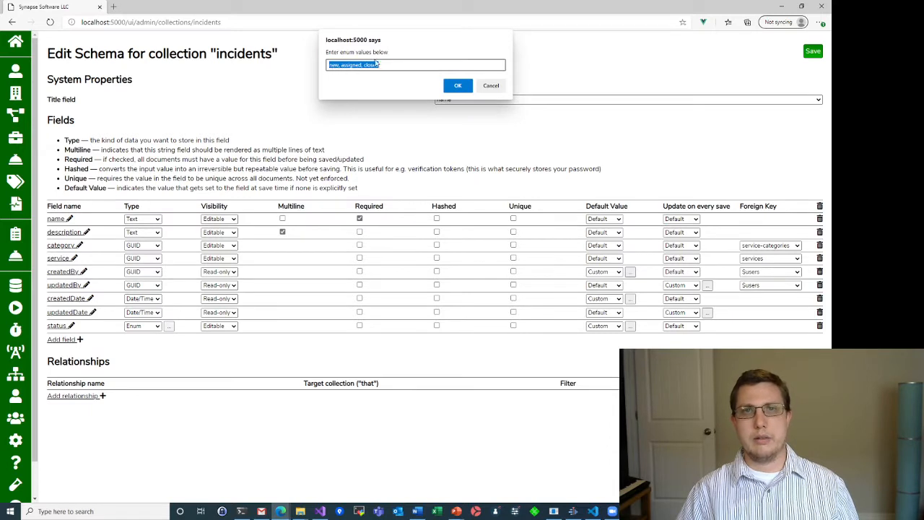
{"action": "left_click", "coordinate": [339, 65]}
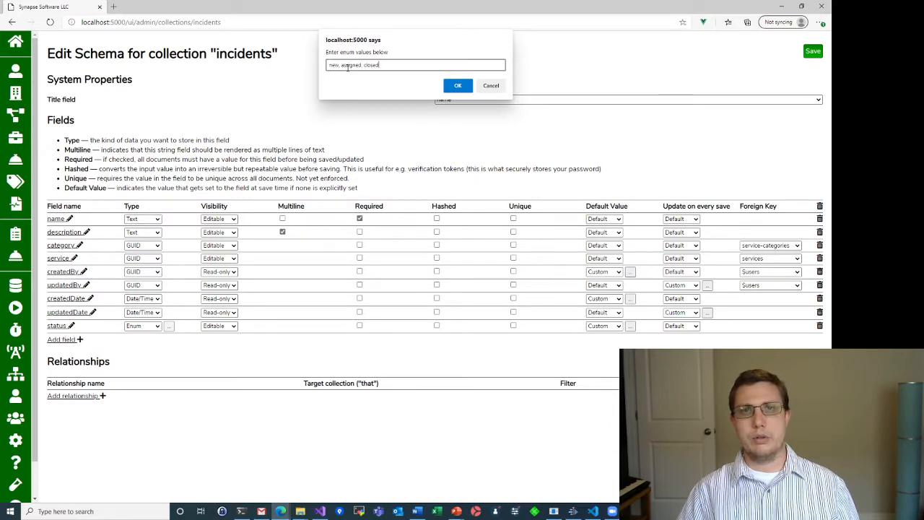
{"action": "left_click", "coordinate": [491, 85]}
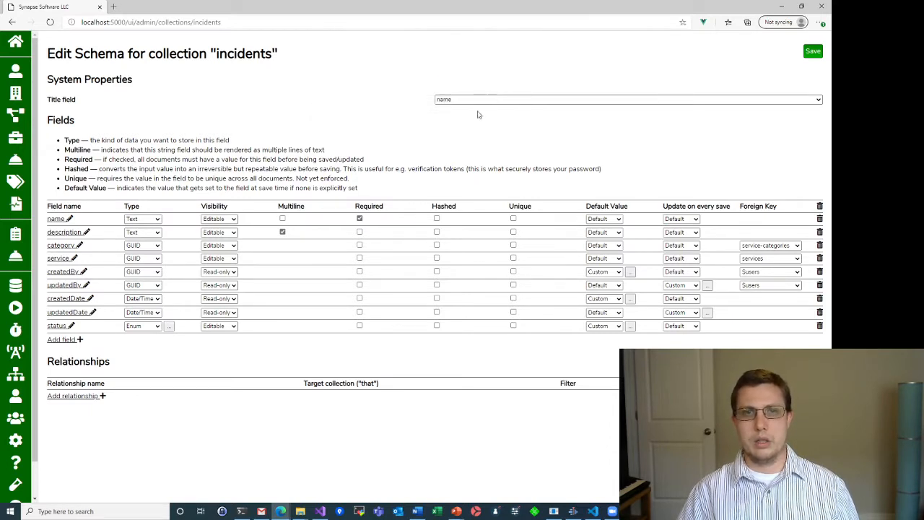
Inspect the custom default value expression of the status field without changing it
{"action": "left_click", "coordinate": [631, 326]}
{"action": "left_click", "coordinate": [396, 67]}
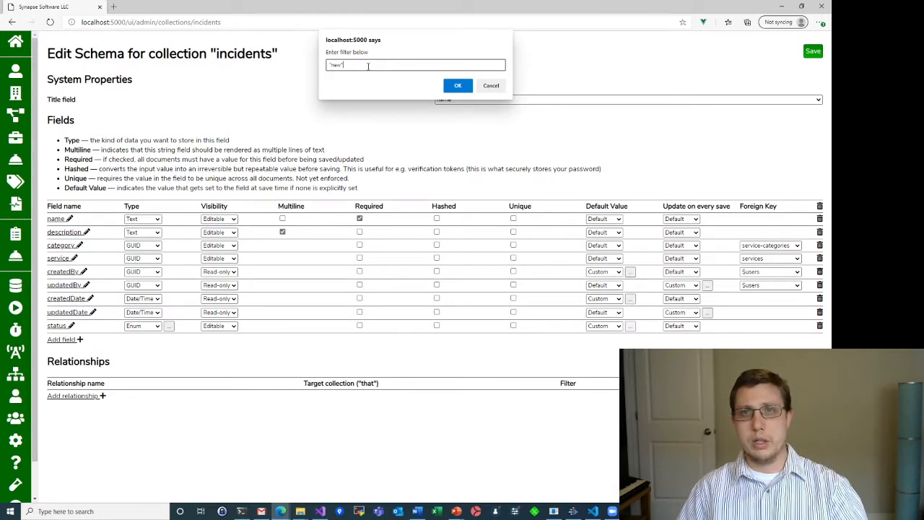
{"action": "left_click", "coordinate": [491, 86]}
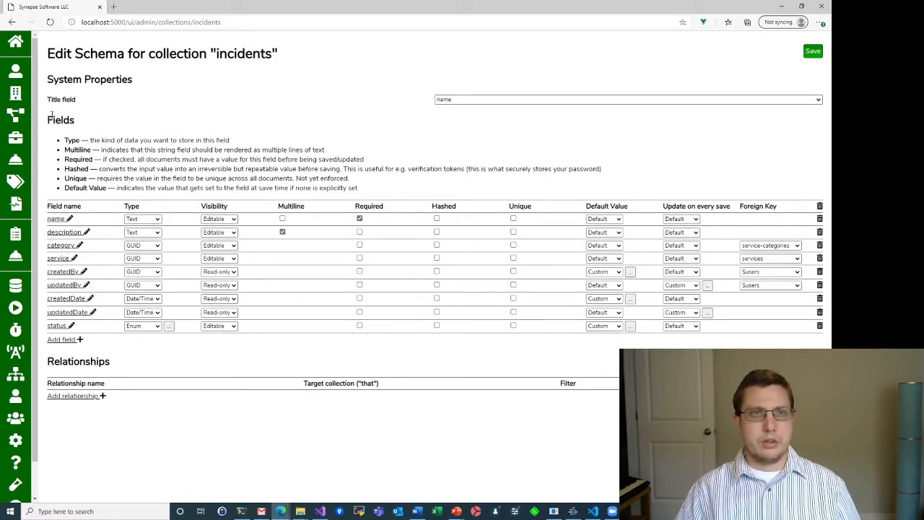
Create a new board titled "DEMO Incidents" and set its collection to "incidents"
{"action": "left_click", "coordinate": [17, 239]}
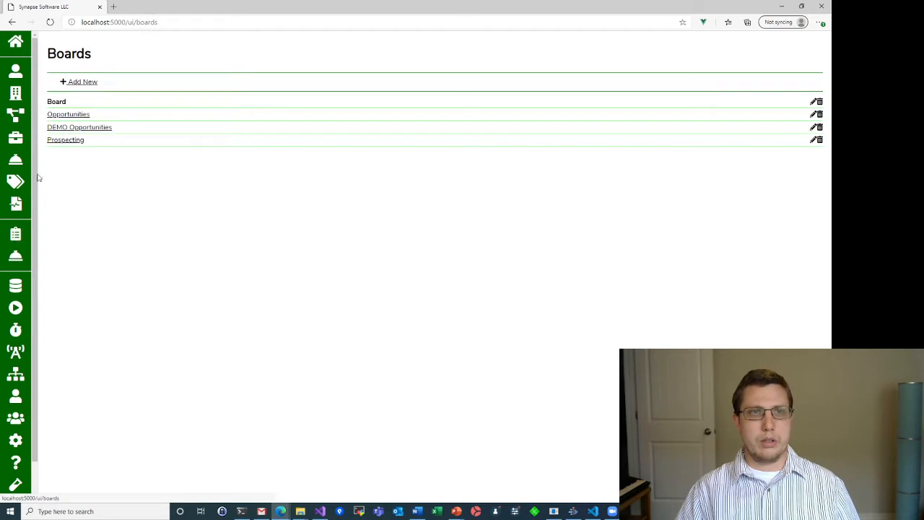
{"action": "left_click", "coordinate": [84, 85]}
{"action": "left_click", "coordinate": [74, 70]}
{"action": "type", "text": "DEMO INcidents"}
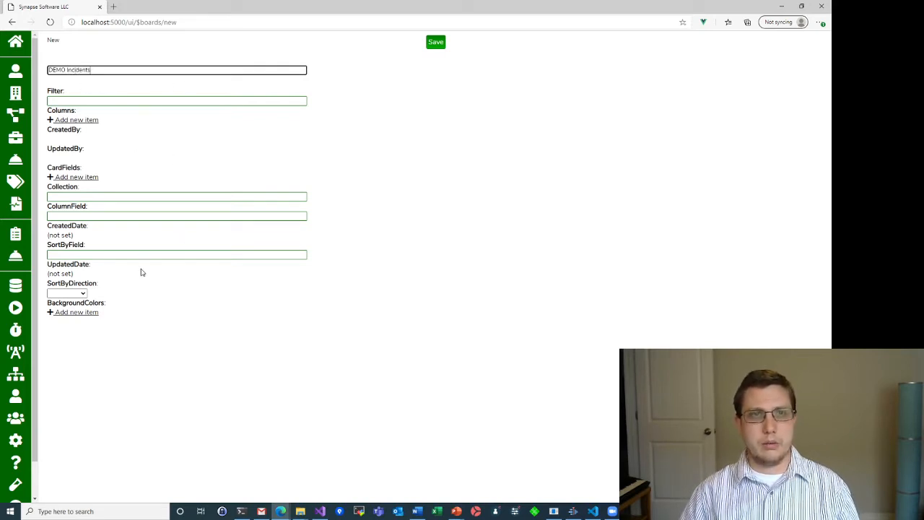
{"action": "left_click", "coordinate": [101, 198]}
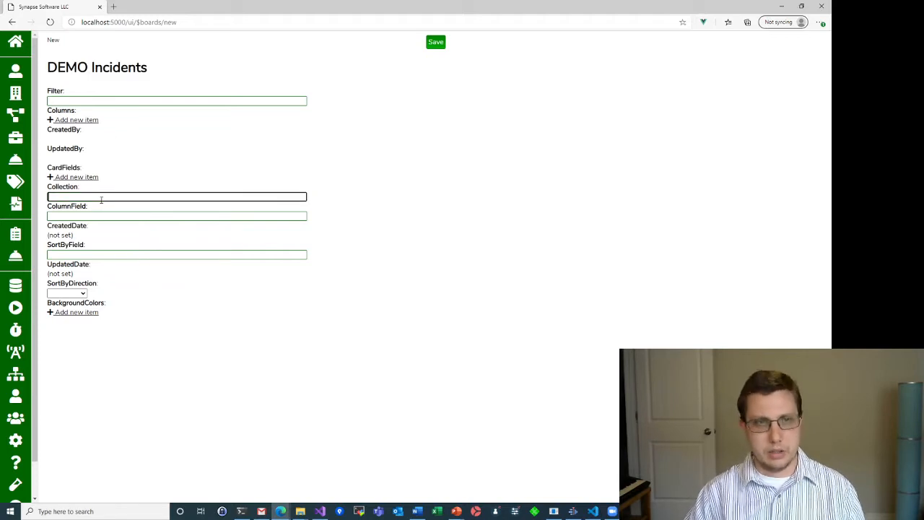
{"action": "type", "text": "incidents"}
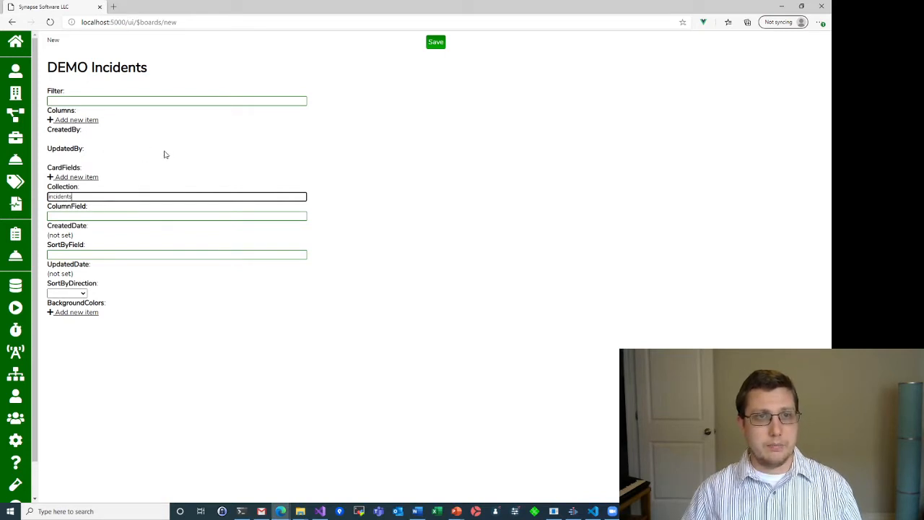
Add three columns to the board, named New, Assigned and Closed
{"action": "left_click", "coordinate": [66, 123]}
{"action": "left_click", "coordinate": [65, 131]}
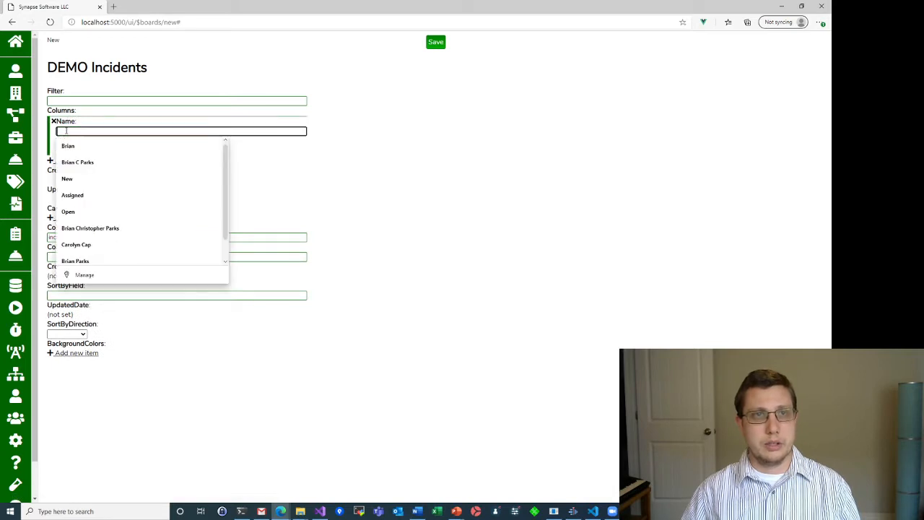
{"action": "type", "text": "New"}
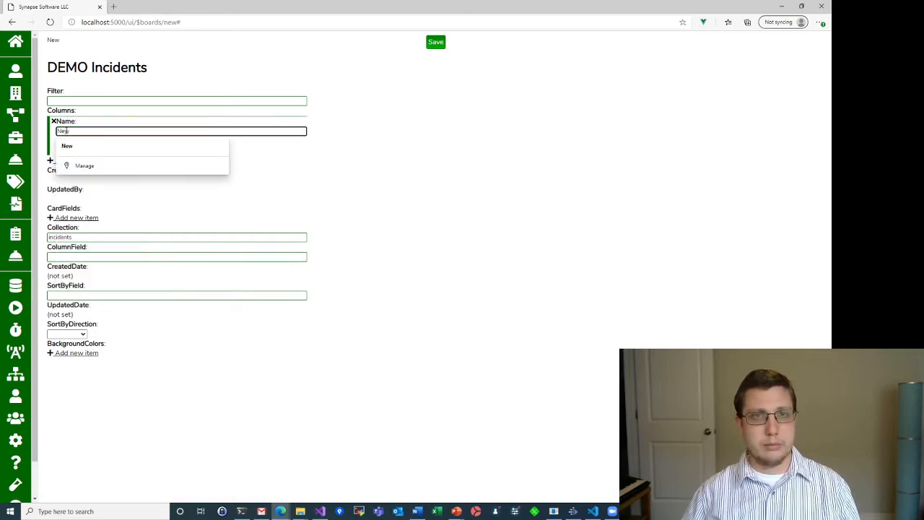
{"action": "left_click", "coordinate": [365, 138]}
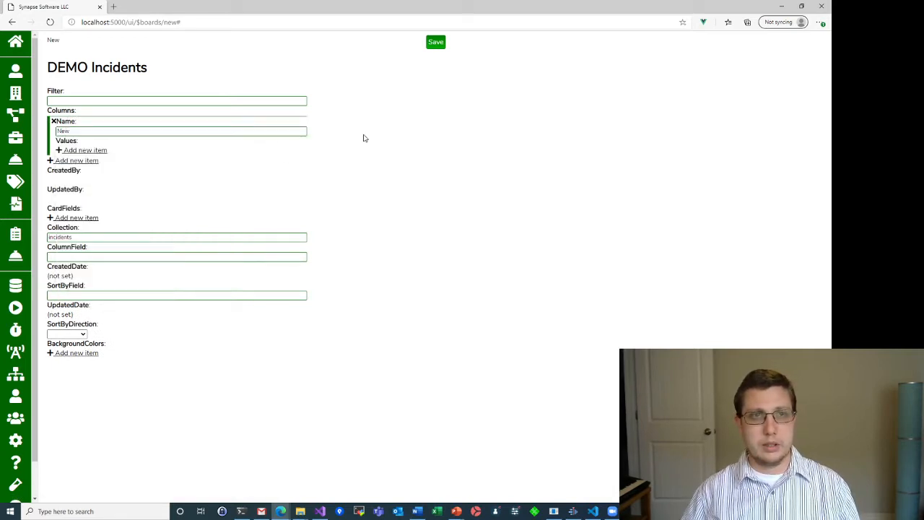
{"action": "left_click", "coordinate": [64, 161]}
{"action": "left_click", "coordinate": [63, 172]}
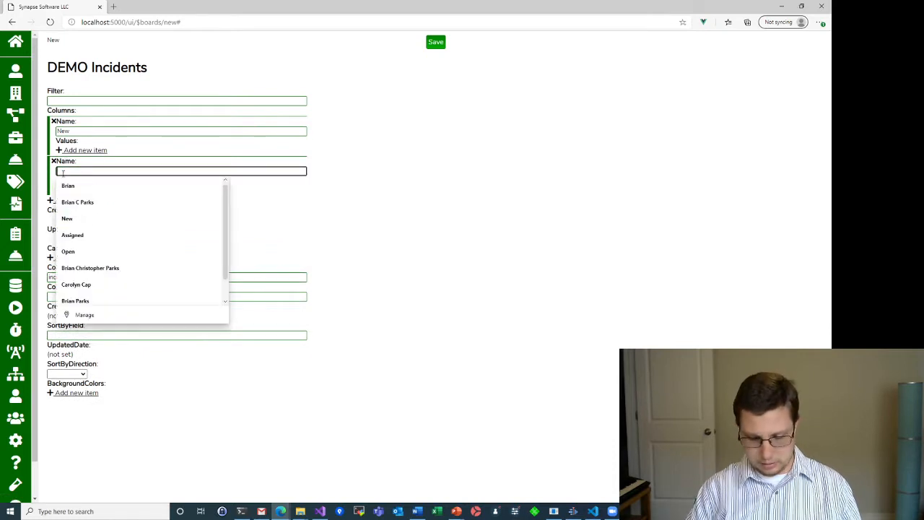
{"action": "type", "text": "Assigned"}
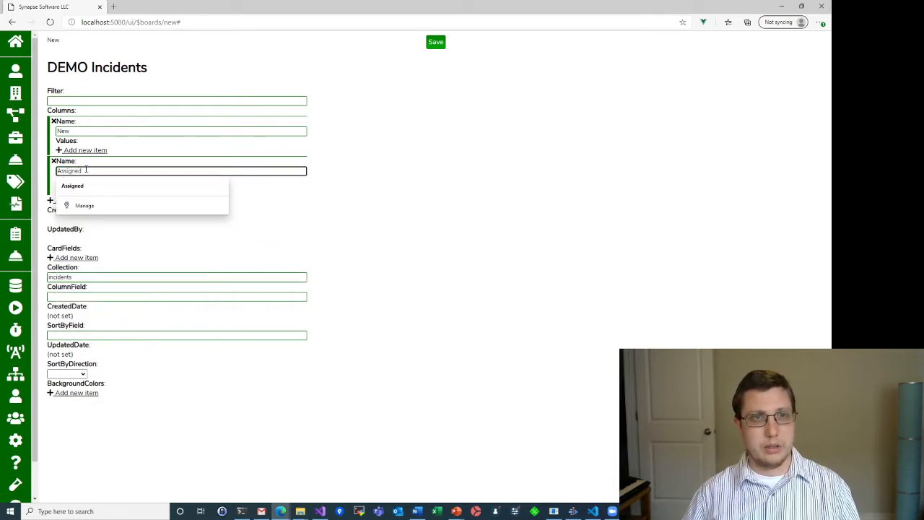
{"action": "left_click", "coordinate": [349, 180]}
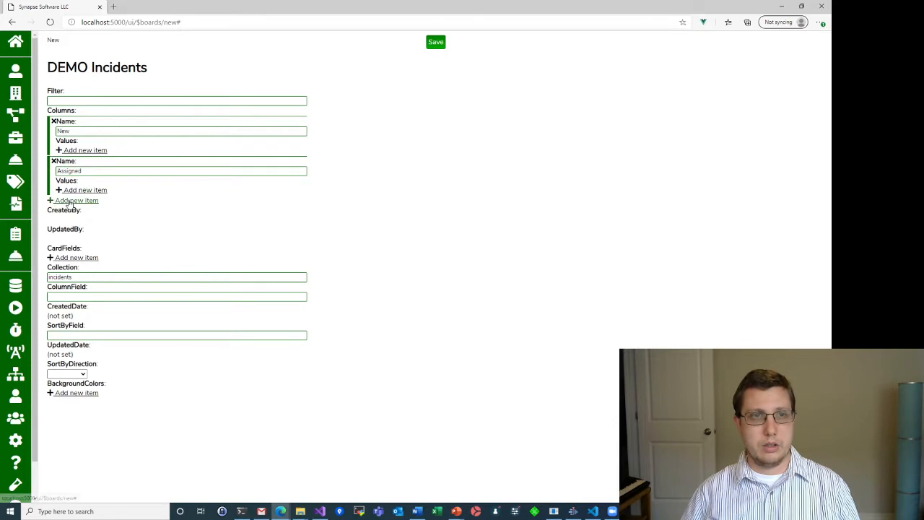
{"action": "left_click", "coordinate": [69, 201]}
{"action": "left_click", "coordinate": [65, 211]}
{"action": "type", "text": "Closed"}
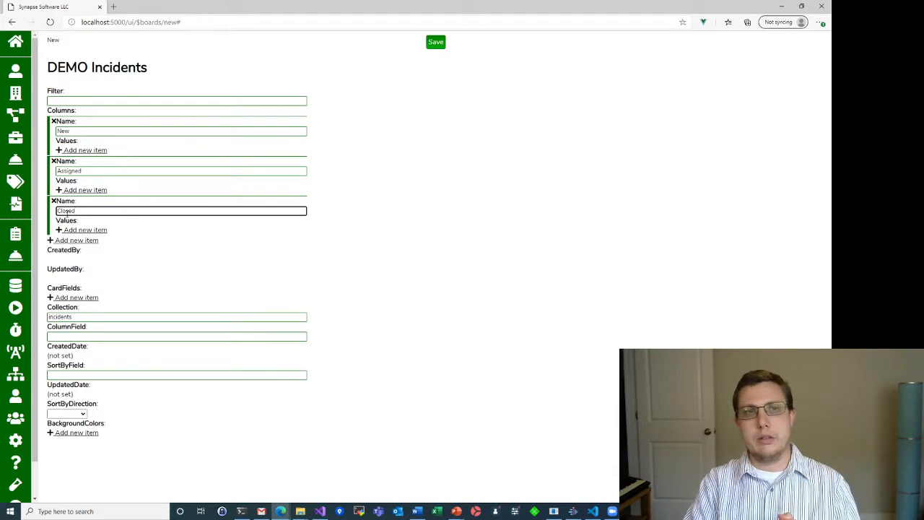
Add the value "new" to the New column, followed by a second value entry left blank
{"action": "left_click", "coordinate": [82, 150]}
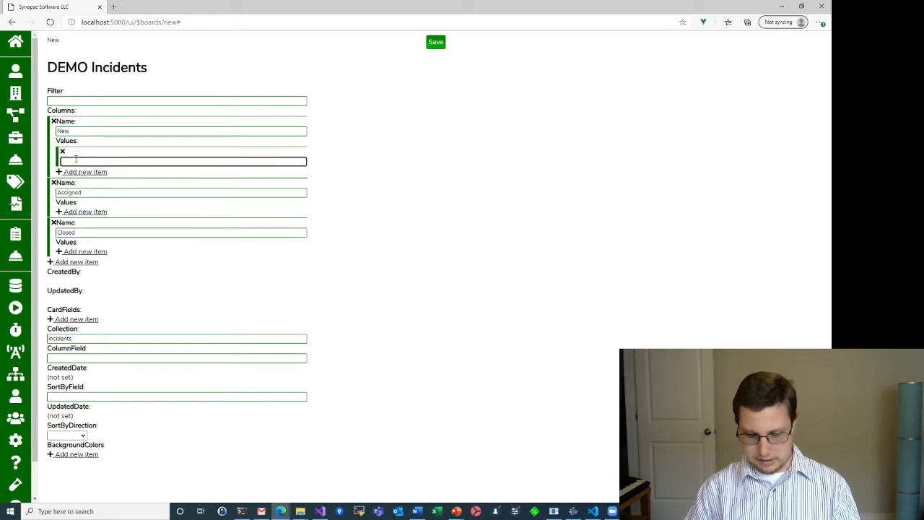
{"action": "type", "text": "new"}
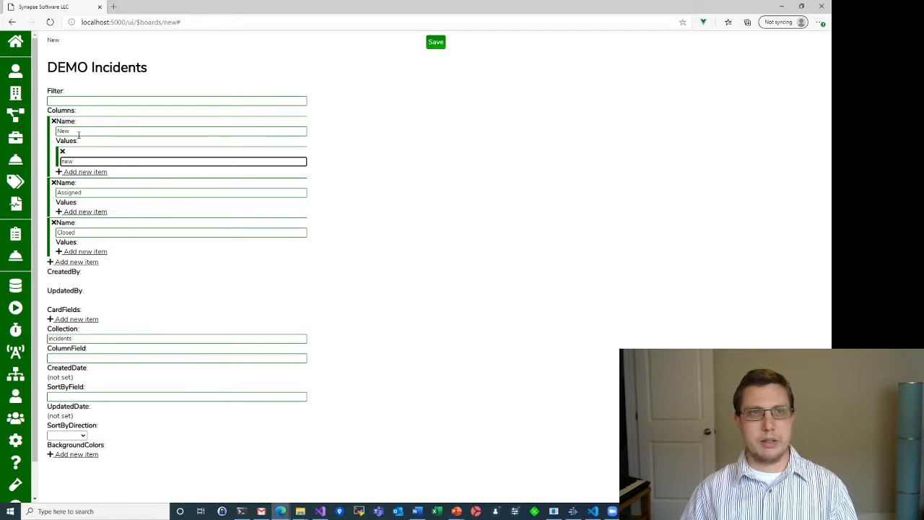
{"action": "left_click", "coordinate": [78, 172]}
{"action": "left_click", "coordinate": [73, 184]}
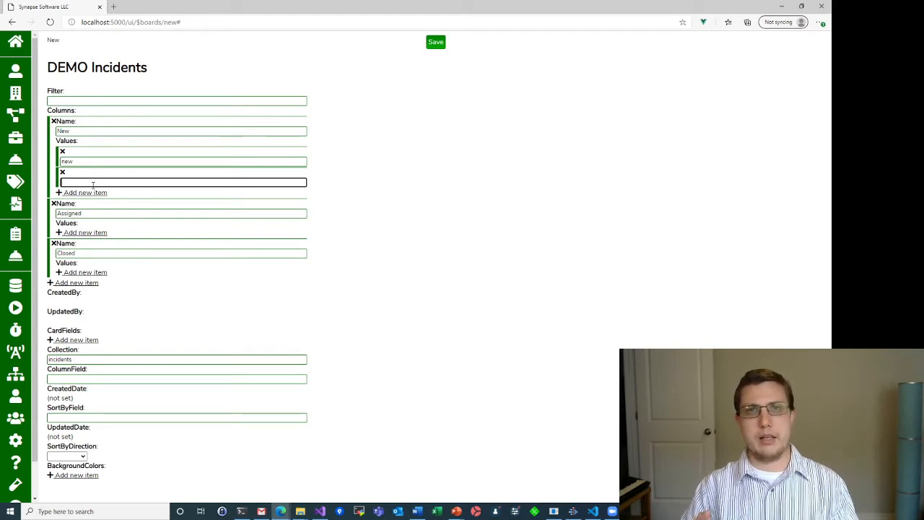
Add the value "assigned" to the Assigned column and the value "closed" to the Closed column
{"action": "left_click", "coordinate": [72, 231]}
{"action": "left_click", "coordinate": [76, 241]}
{"action": "type", "text": "assigned"}
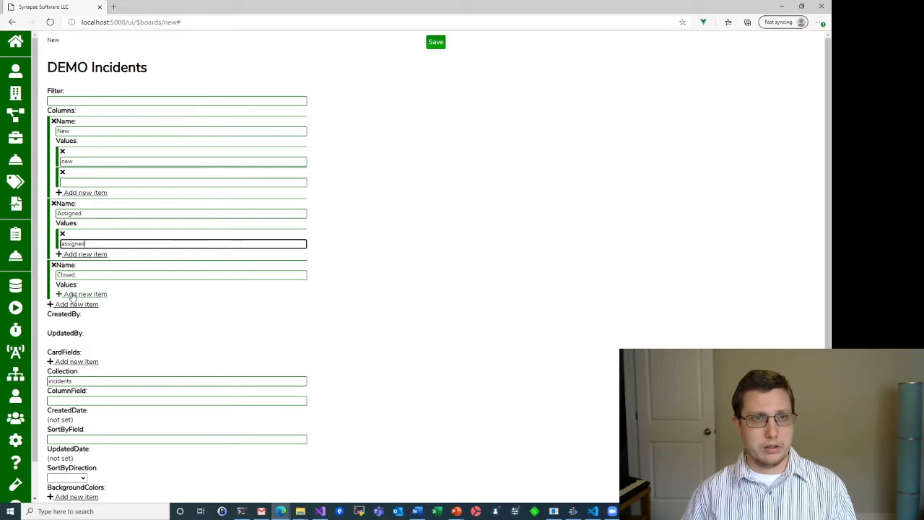
{"action": "left_click", "coordinate": [72, 294]}
{"action": "left_click", "coordinate": [72, 305]}
{"action": "type", "text": "closed"}
Add two card fields to the board: "name" and "description"
{"action": "scroll", "coordinate": [376, 278], "scroll_direction": "down", "scroll_amount": 1}
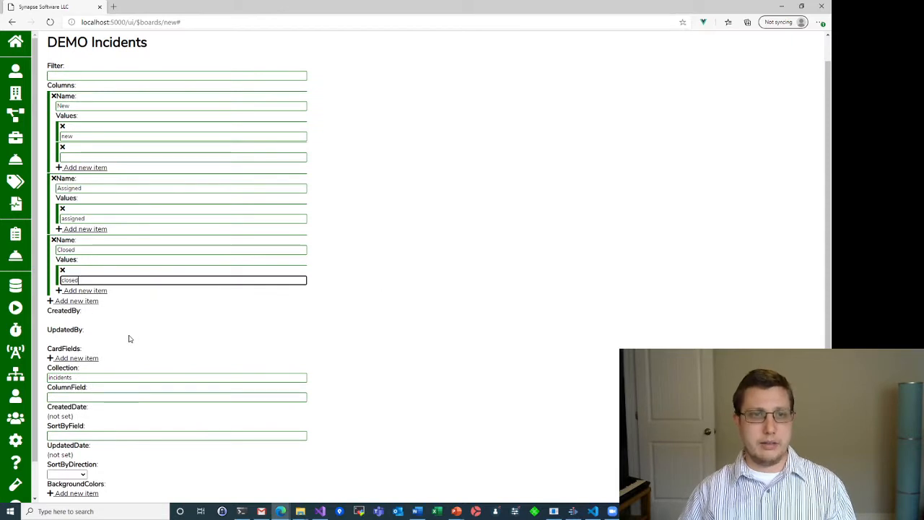
{"action": "left_click", "coordinate": [72, 358]}
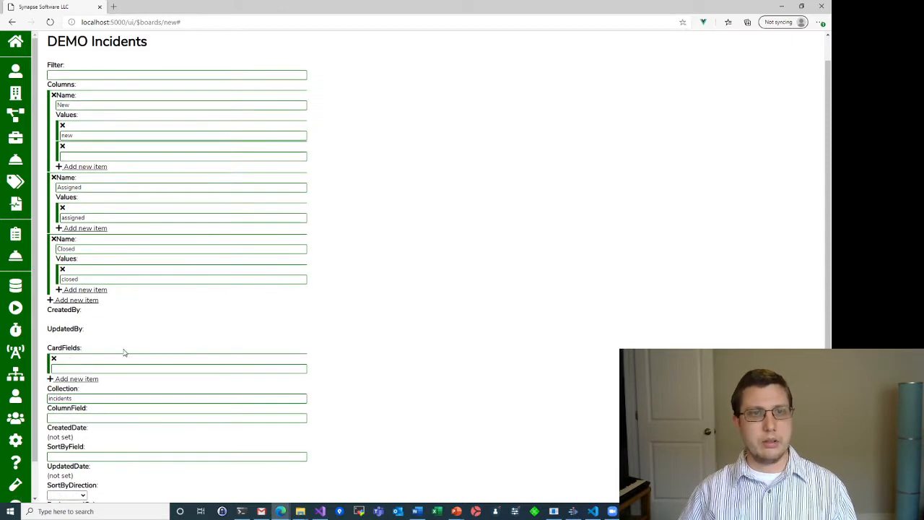
{"action": "left_click", "coordinate": [76, 366]}
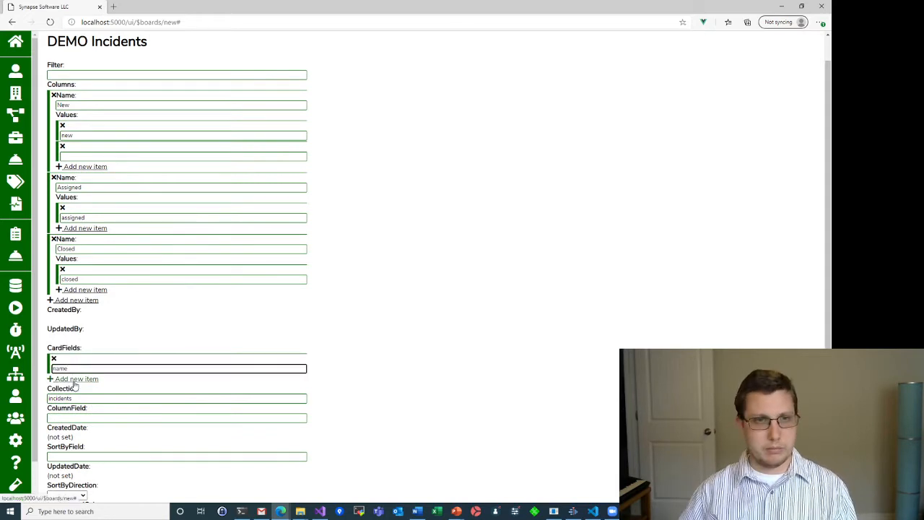
{"action": "left_click", "coordinate": [74, 382]}
{"action": "left_click", "coordinate": [67, 389]}
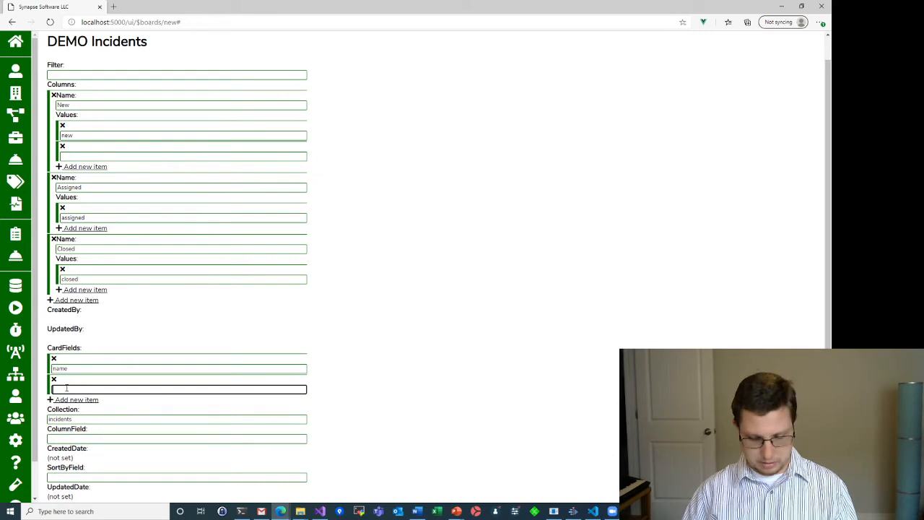
{"action": "type", "text": "description"}
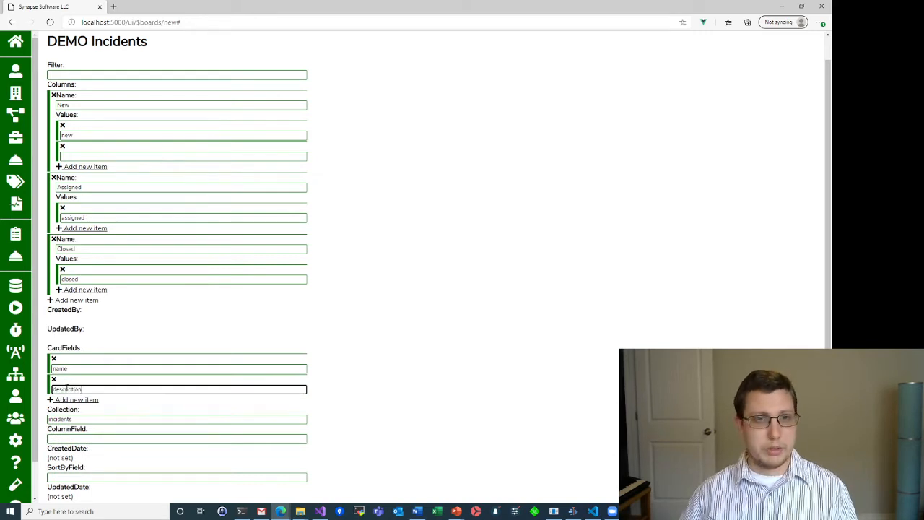
Add a background color entry with the color "white", leaving its expression empty
{"action": "scroll", "coordinate": [378, 353], "scroll_direction": "down", "scroll_amount": 1}
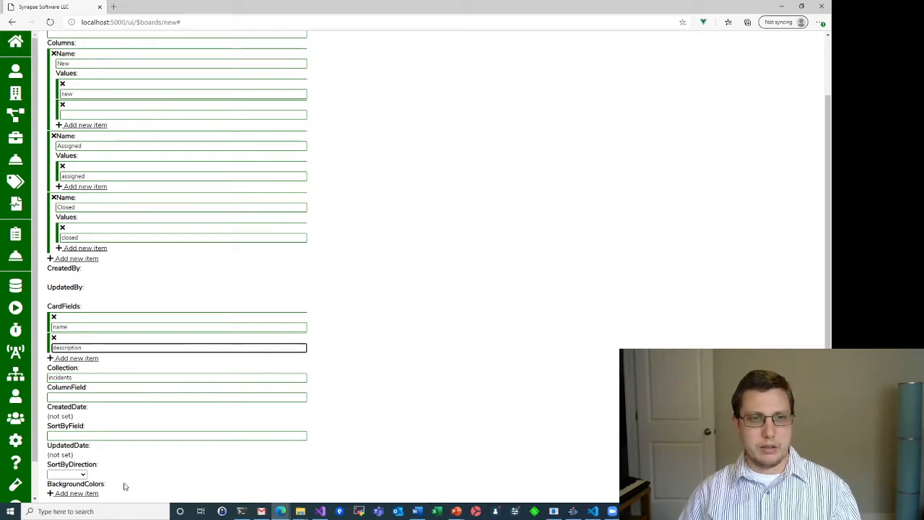
{"action": "left_click", "coordinate": [78, 494]}
{"action": "scroll", "coordinate": [101, 465], "scroll_direction": "down", "scroll_amount": 1}
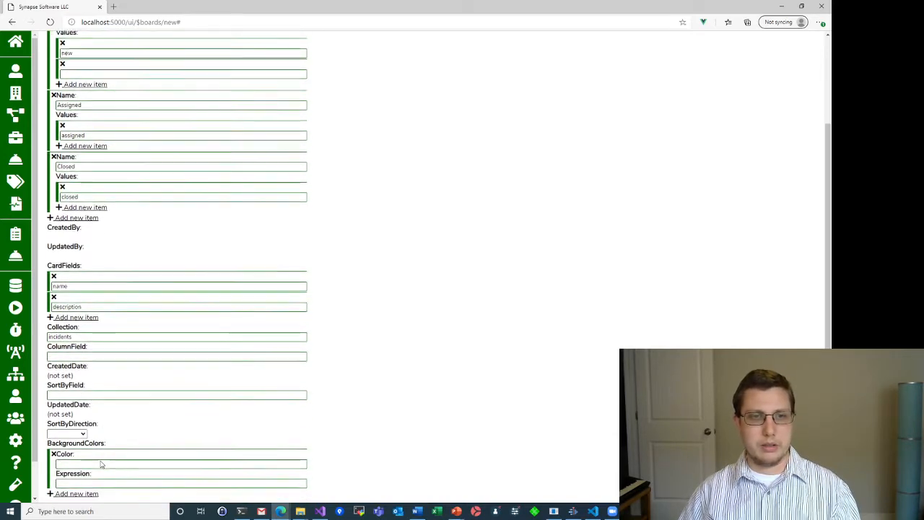
{"action": "left_click", "coordinate": [78, 463]}
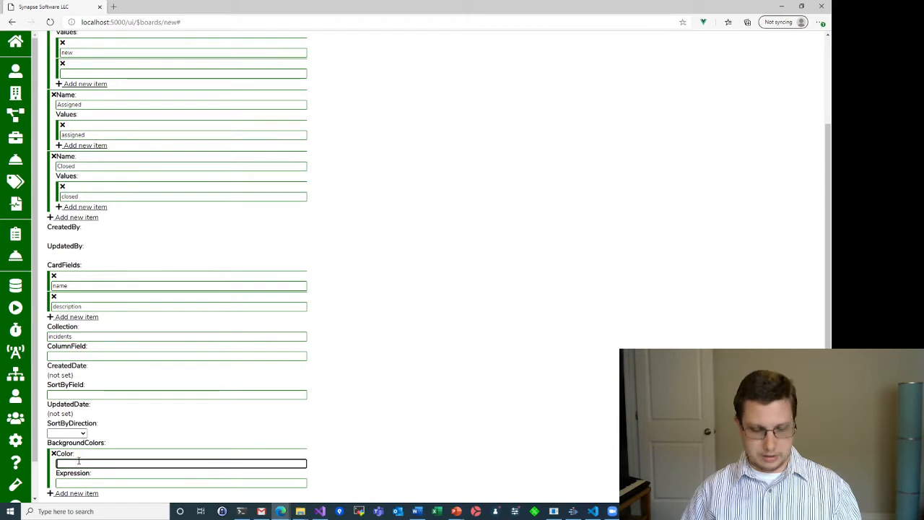
{"action": "type", "text": "white"}
{"action": "left_click", "coordinate": [106, 482]}
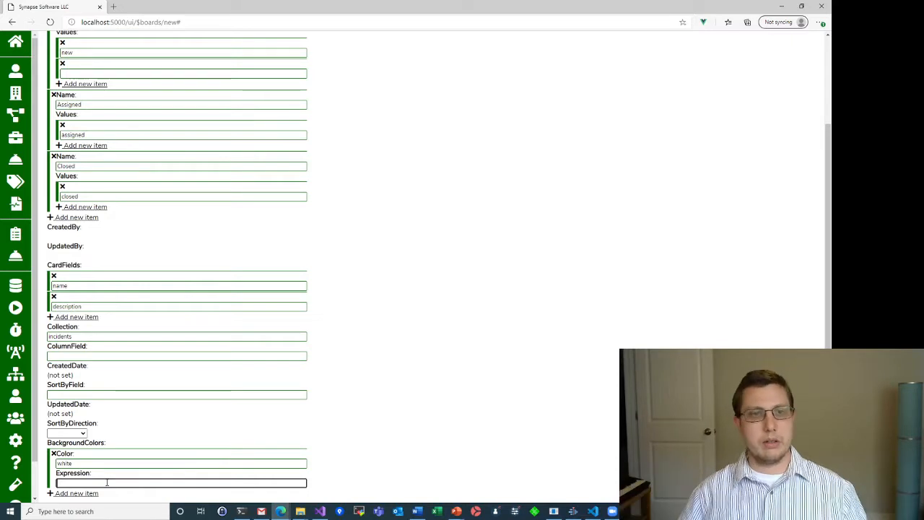
Try to save the DEMO Incidents board, then return to its ColumnField setting
{"action": "scroll", "coordinate": [335, 339], "scroll_direction": "up", "scroll_amount": 3}
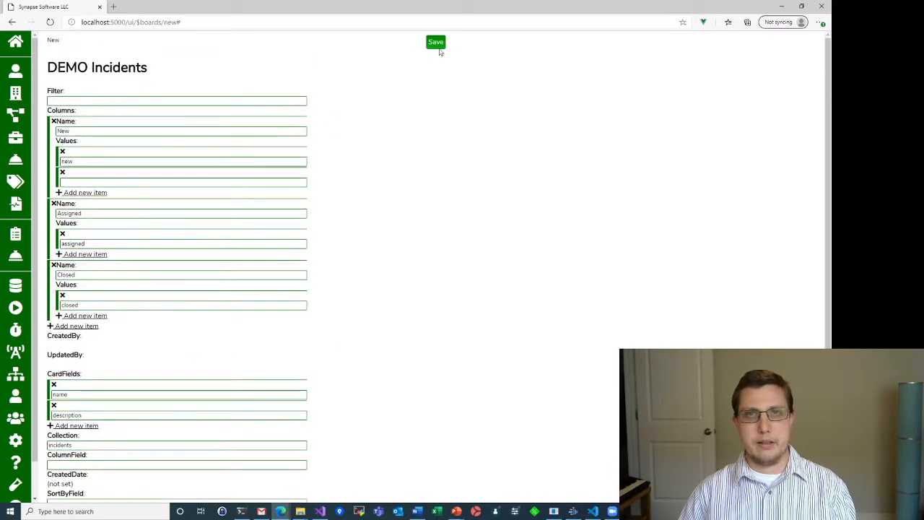
{"action": "left_click", "coordinate": [436, 41]}
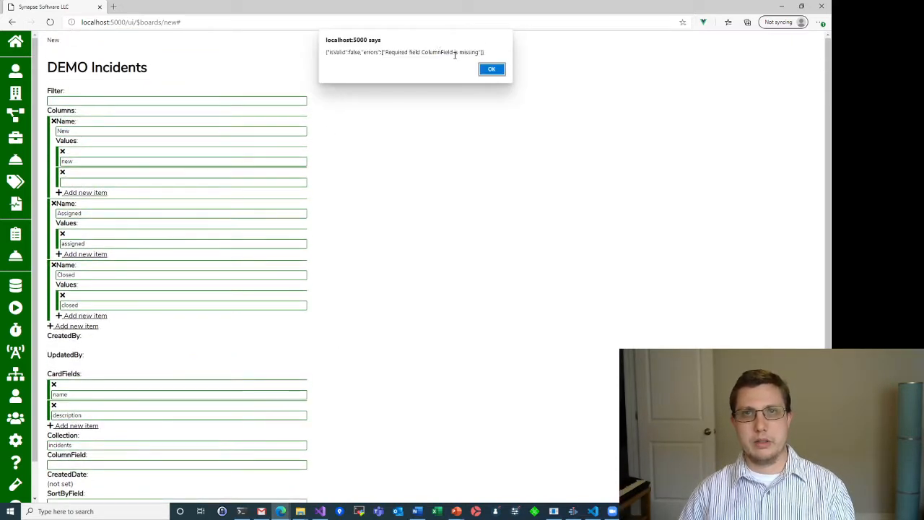
{"action": "left_click", "coordinate": [491, 68]}
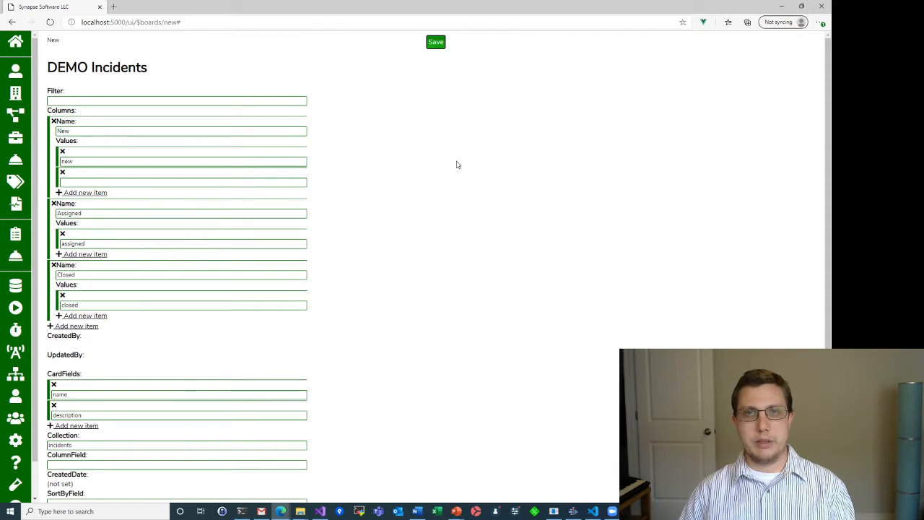
{"action": "scroll", "coordinate": [456, 169], "scroll_direction": "down", "scroll_amount": 2}
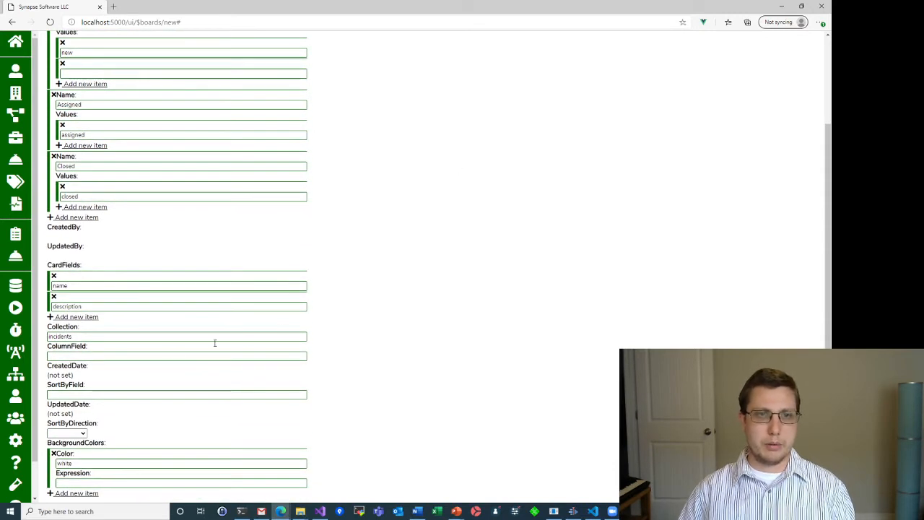
Set the board's ColumnField to "status" and save the DEMO Incidents board
{"action": "left_click", "coordinate": [88, 354]}
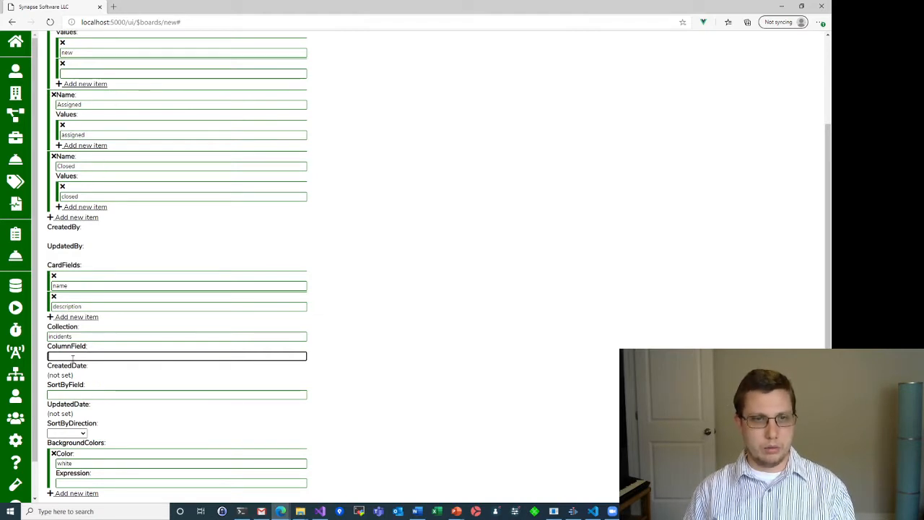
{"action": "type", "text": "status"}
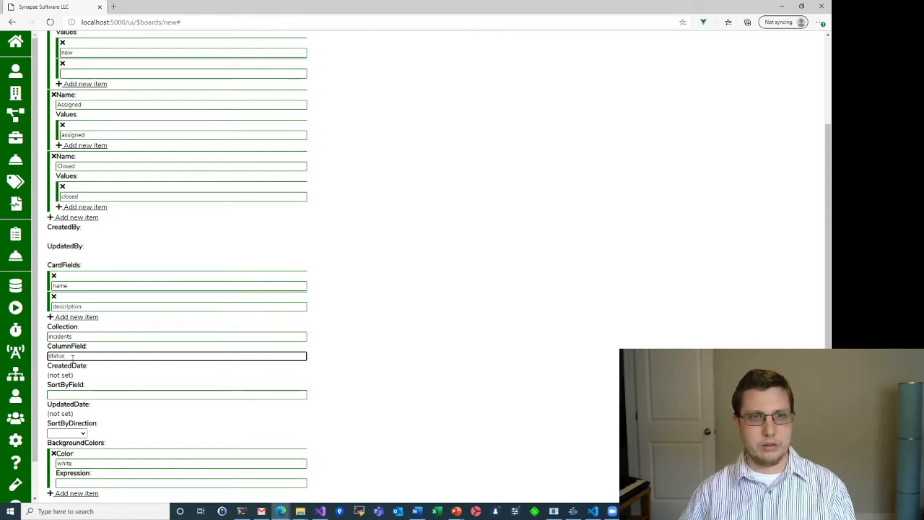
{"action": "scroll", "coordinate": [83, 359], "scroll_direction": "up", "scroll_amount": 2}
{"action": "left_click", "coordinate": [435, 42]}
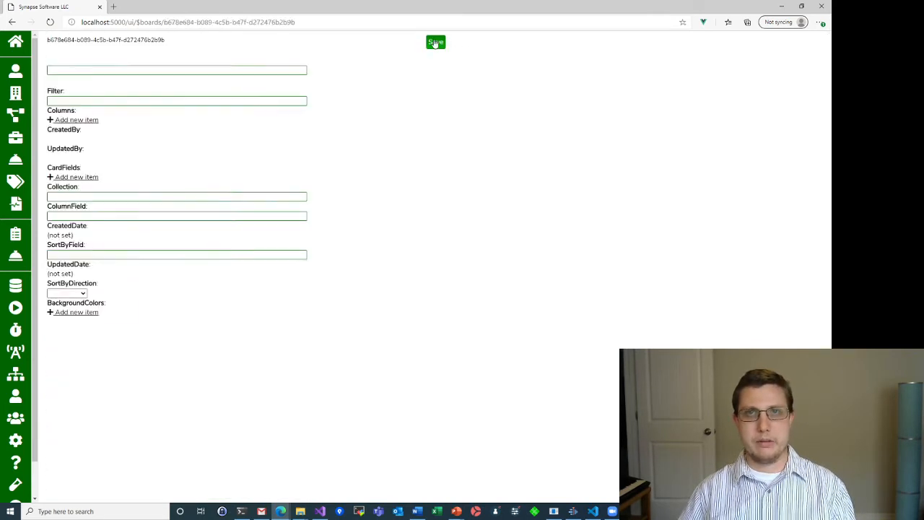
{"action": "scroll", "coordinate": [352, 179], "scroll_direction": "down", "scroll_amount": 3}
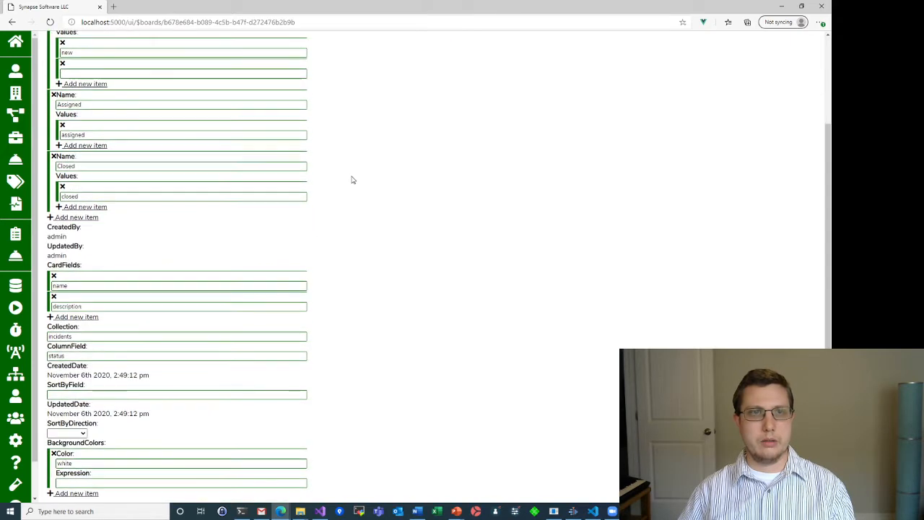
{"action": "scroll", "coordinate": [352, 180], "scroll_direction": "up", "scroll_amount": 3}
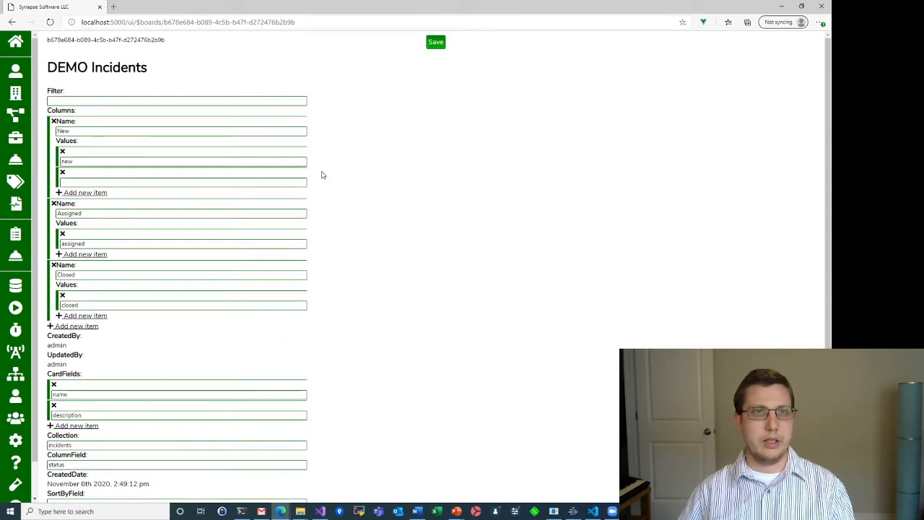
Open the DEMO Incidents board and open the Incidents list in a second tab to check each incident's status
{"action": "left_click", "coordinate": [17, 238]}
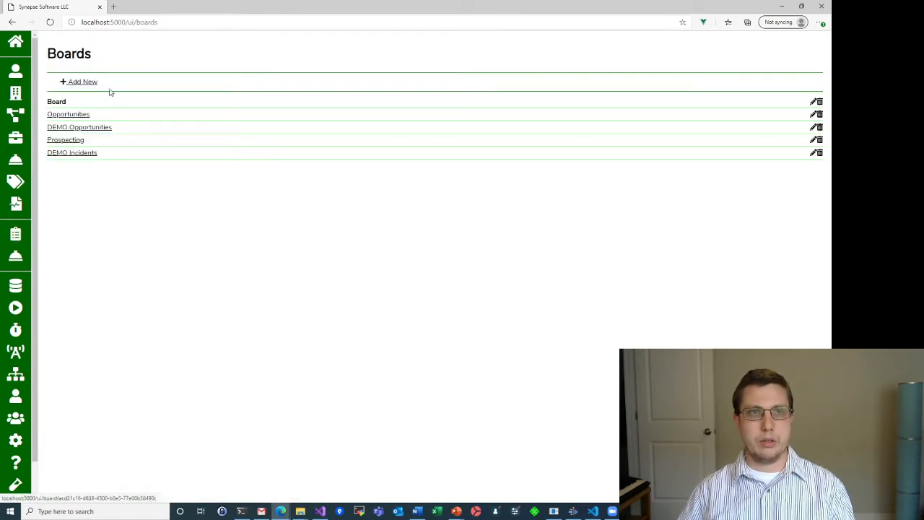
{"action": "left_click", "coordinate": [76, 155]}
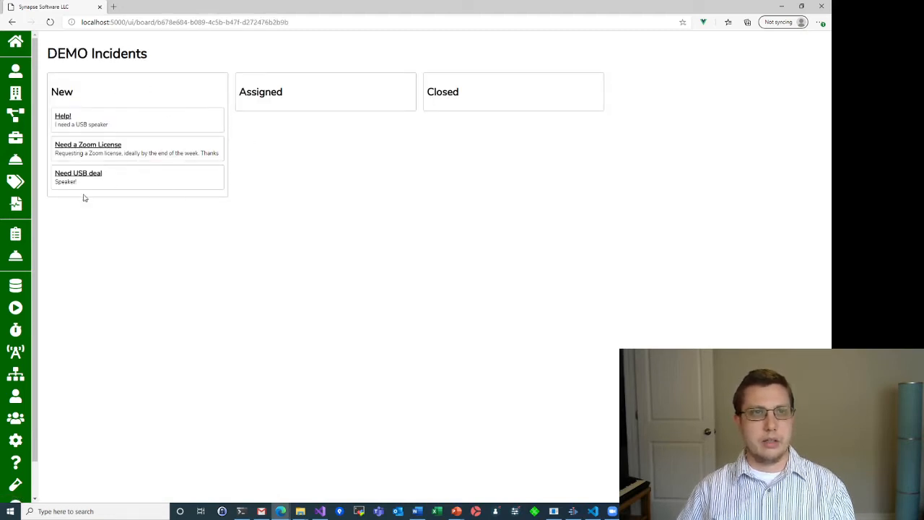
{"action": "middle_click", "coordinate": [16, 204]}
{"action": "left_click", "coordinate": [166, 9]}
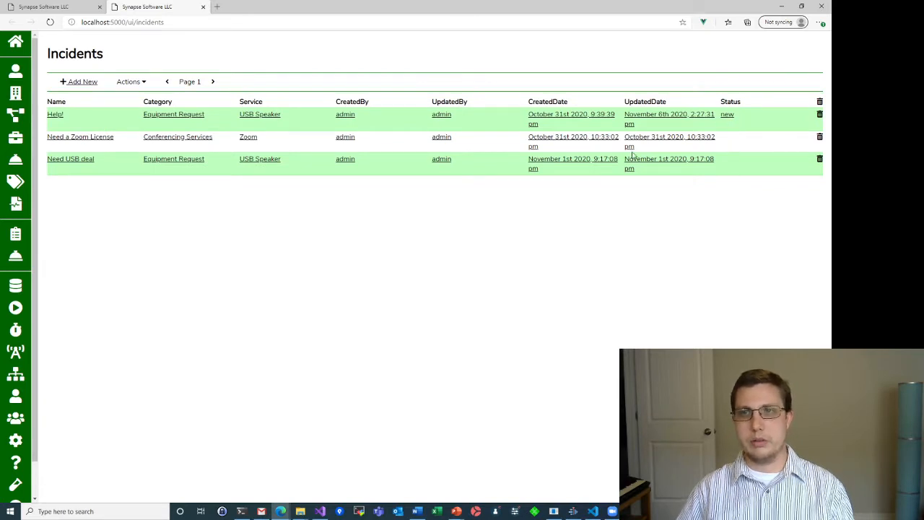
Move the "Need a Zoom License" card from New to Assigned on the board and check its status in the refreshed Incidents list
{"action": "left_click", "coordinate": [54, 7]}
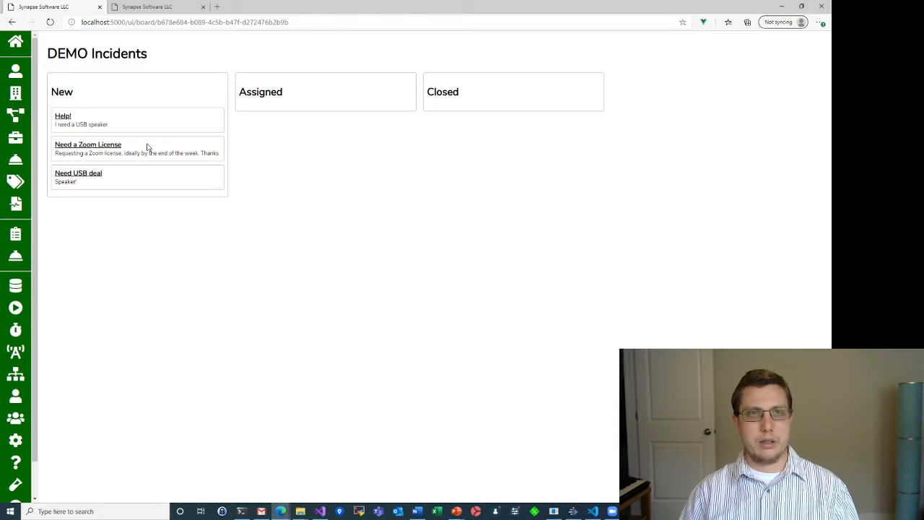
{"action": "left_click_drag", "start_coordinate": [147, 147], "coordinate": [333, 114]}
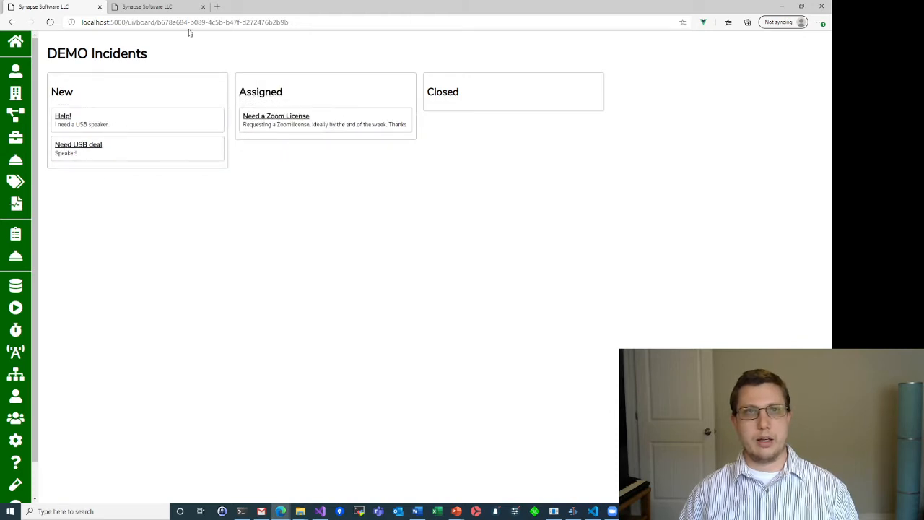
{"action": "left_click", "coordinate": [166, 8]}
{"action": "key", "text": "F5"}
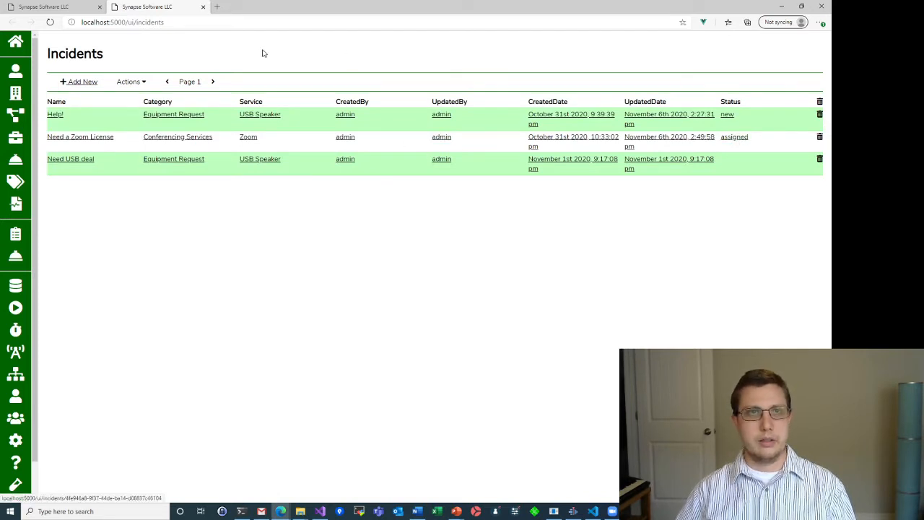
Move the "Need a Zoom License" card back to the New column and check its status in the refreshed Incidents list
{"action": "left_click", "coordinate": [62, 7]}
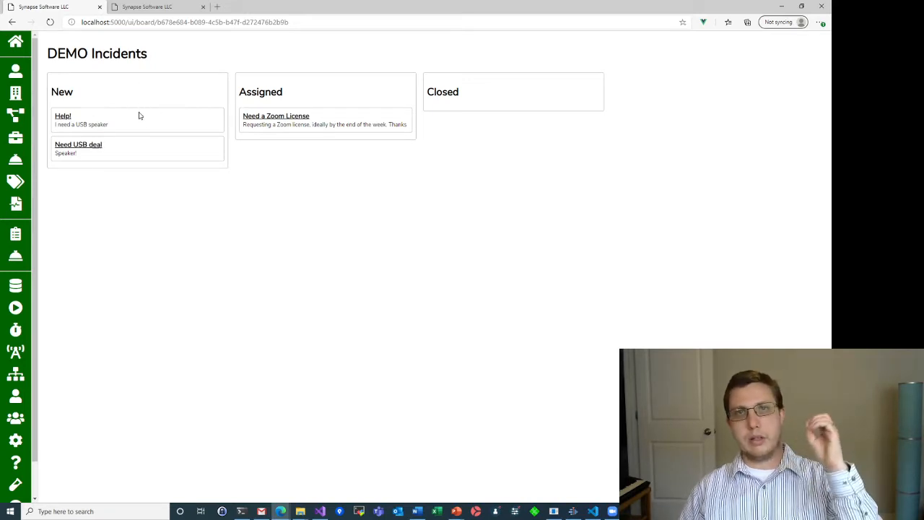
{"action": "left_click_drag", "start_coordinate": [356, 117], "coordinate": [166, 118]}
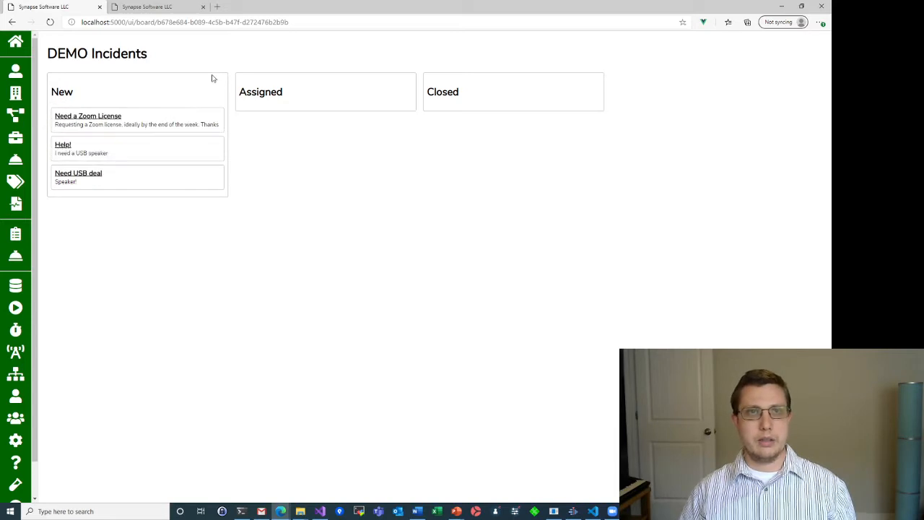
{"action": "left_click", "coordinate": [159, 8]}
{"action": "key", "text": "F5"}
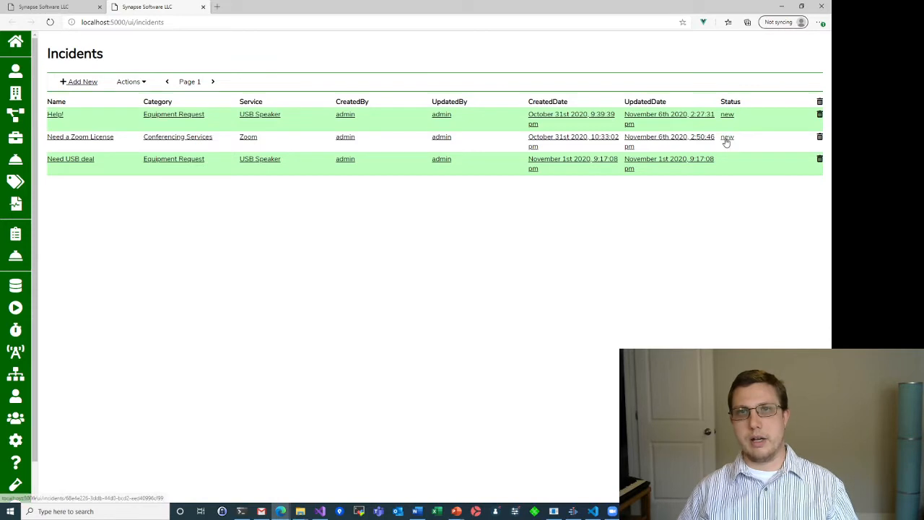
Return to the DEMO Incidents board and reopen it from the list of boards to view its reloaded cards
{"action": "left_click", "coordinate": [63, 9]}
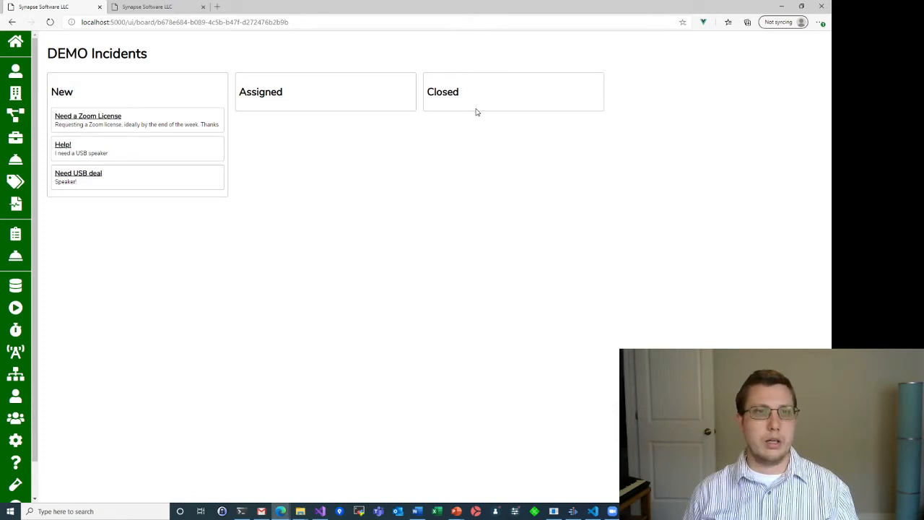
{"action": "left_click", "coordinate": [17, 241]}
{"action": "left_click", "coordinate": [71, 152]}
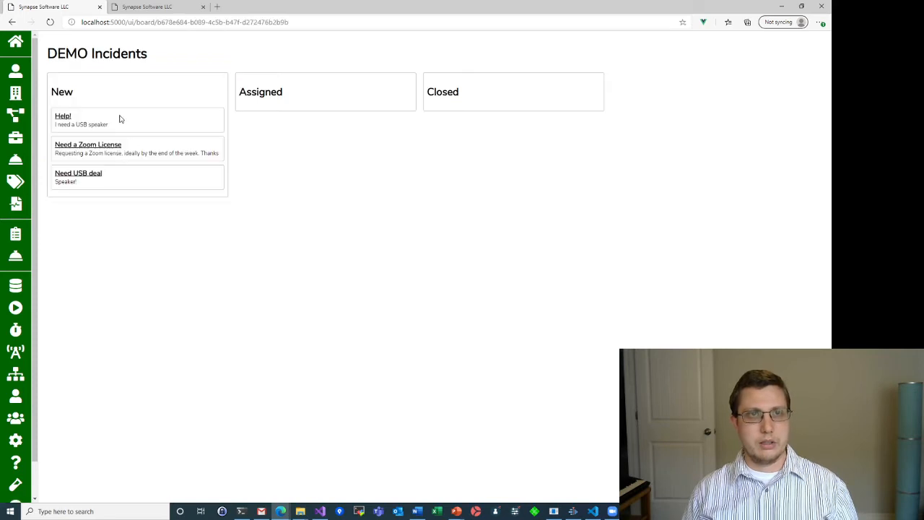
Open the DEMO Incidents board's configuration and review its columns, card fields, collection, column field and background colors
{"action": "left_click", "coordinate": [16, 234]}
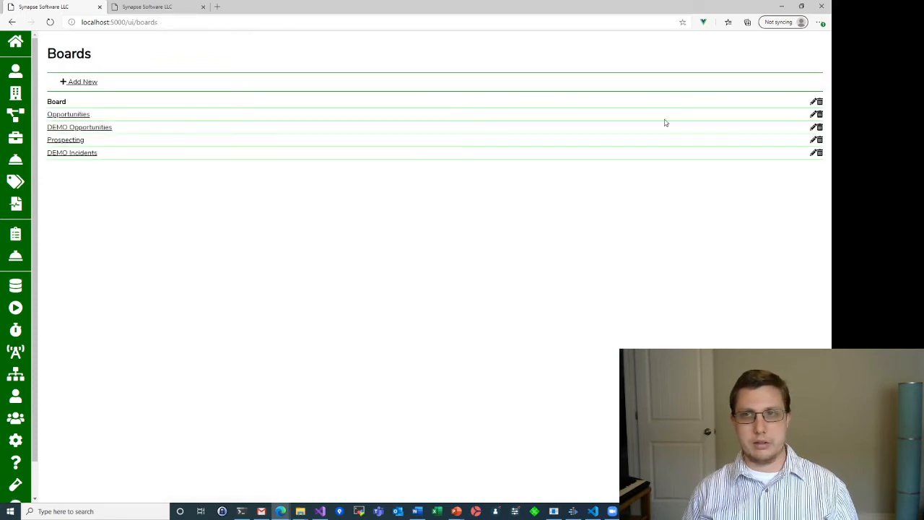
{"action": "left_click", "coordinate": [813, 152]}
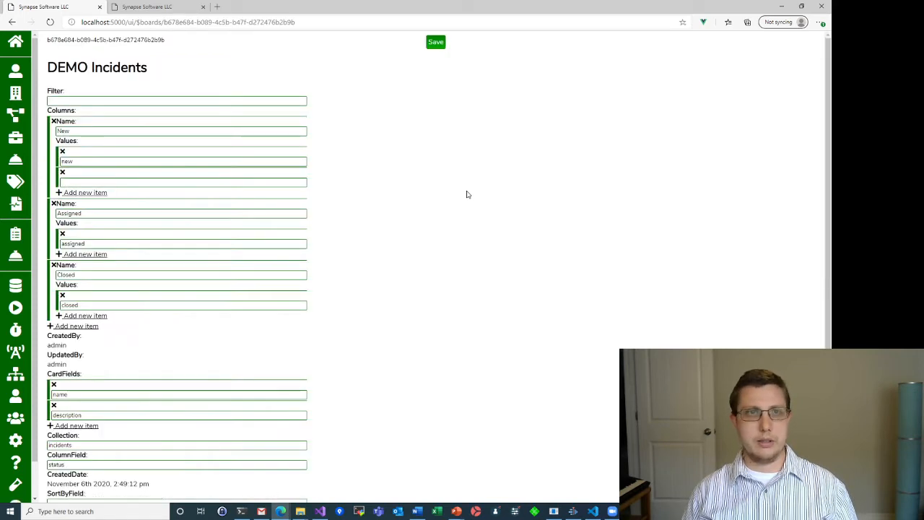
{"action": "scroll", "coordinate": [371, 189], "scroll_direction": "down", "scroll_amount": 3}
{"action": "scroll", "coordinate": [312, 114], "scroll_direction": "up", "scroll_amount": 3}
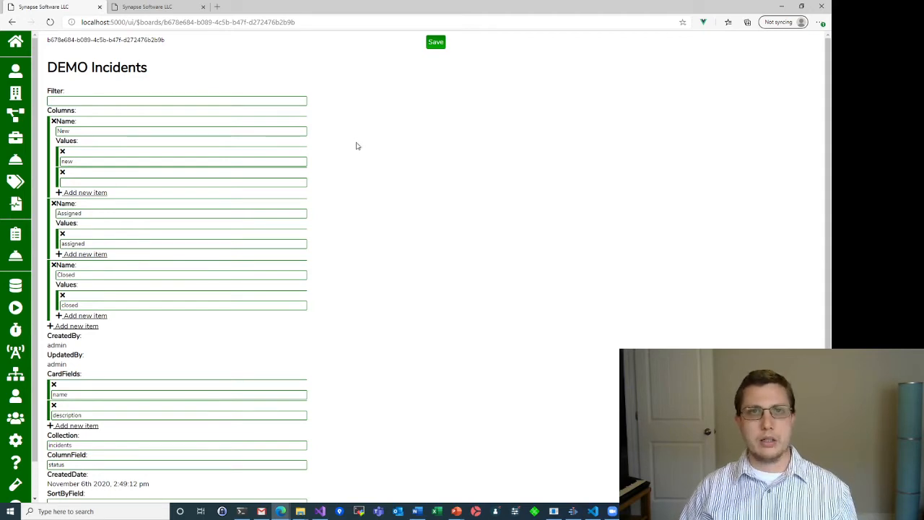
{"action": "scroll", "coordinate": [356, 156], "scroll_direction": "down", "scroll_amount": 3}
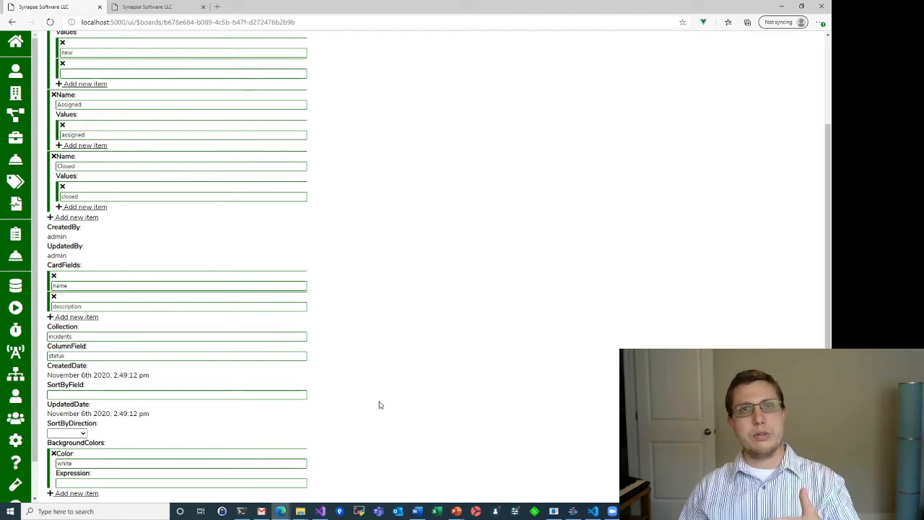
{"action": "scroll", "coordinate": [408, 398], "scroll_direction": "up", "scroll_amount": 3}
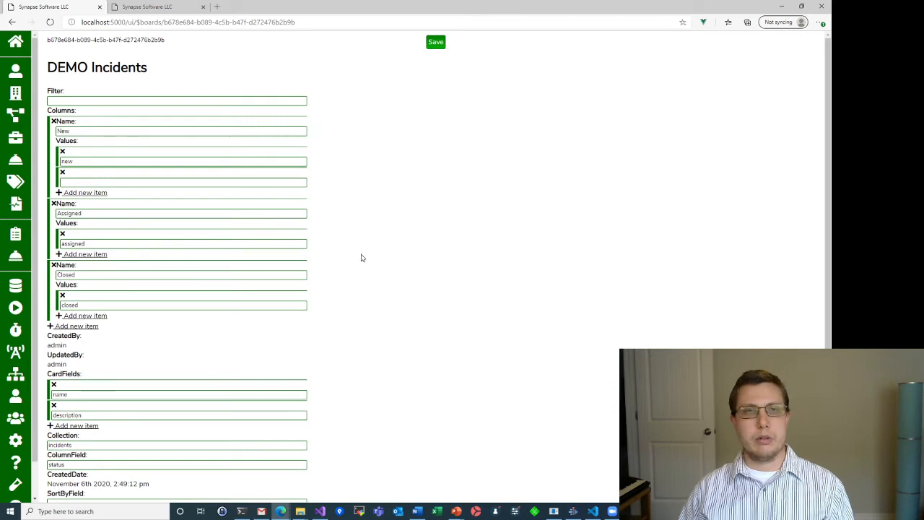
Glance at the Incidents list, open the DEMO Incidents board from the boards list, and switch to the PowerPoint presentation
{"action": "left_click", "coordinate": [141, 6]}
{"action": "left_click", "coordinate": [47, 6]}
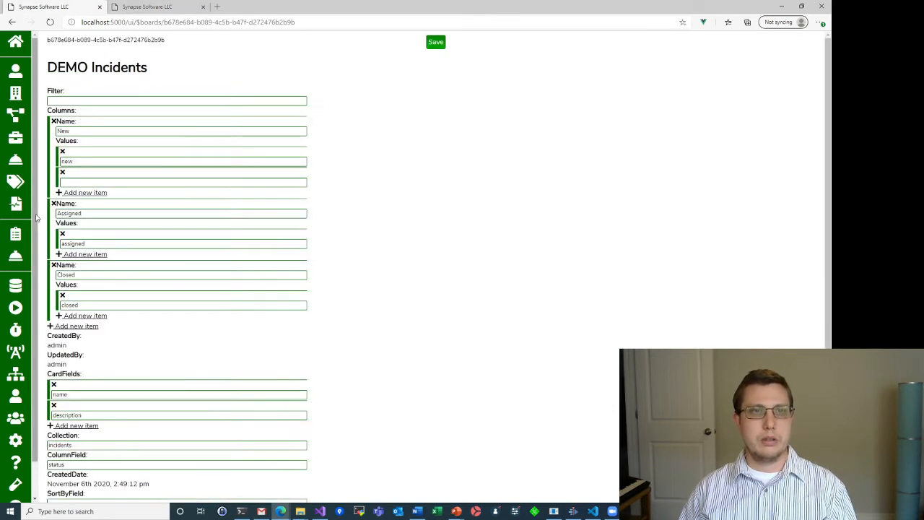
{"action": "left_click", "coordinate": [15, 233]}
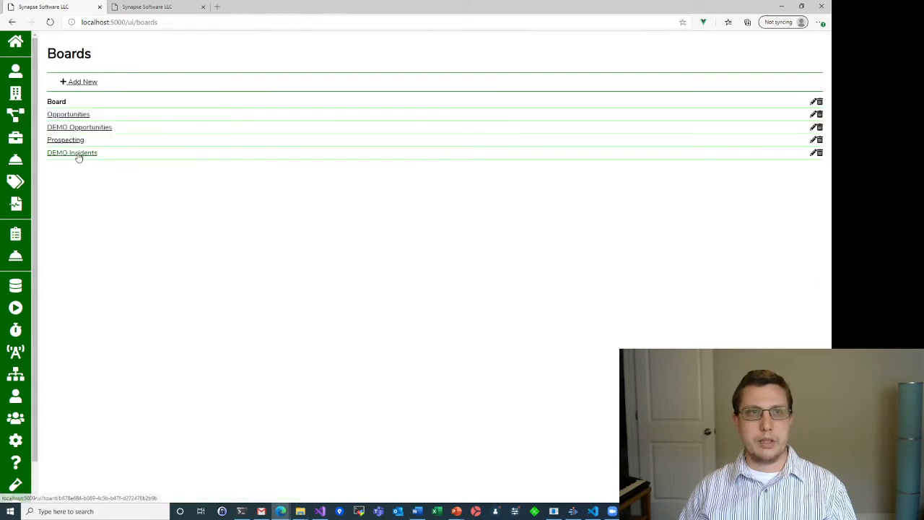
{"action": "left_click", "coordinate": [78, 155]}
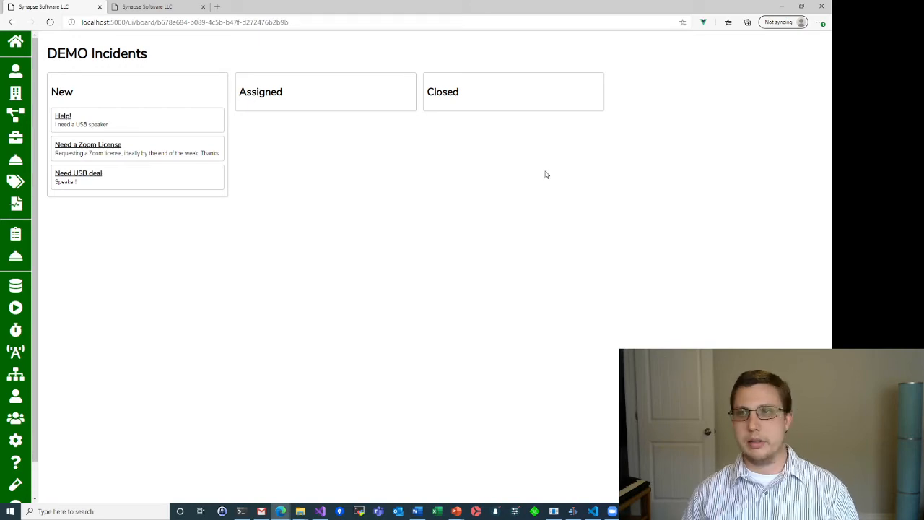
{"action": "key", "text": "alt+Tab"}
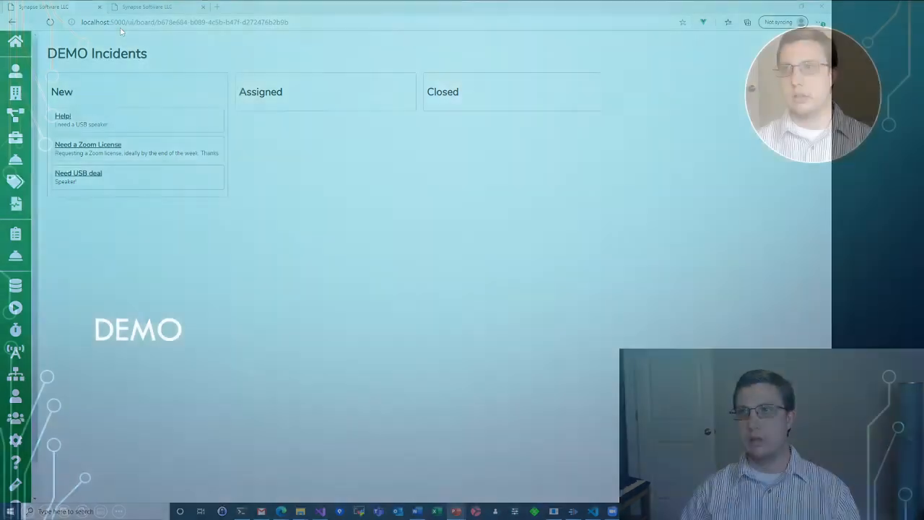